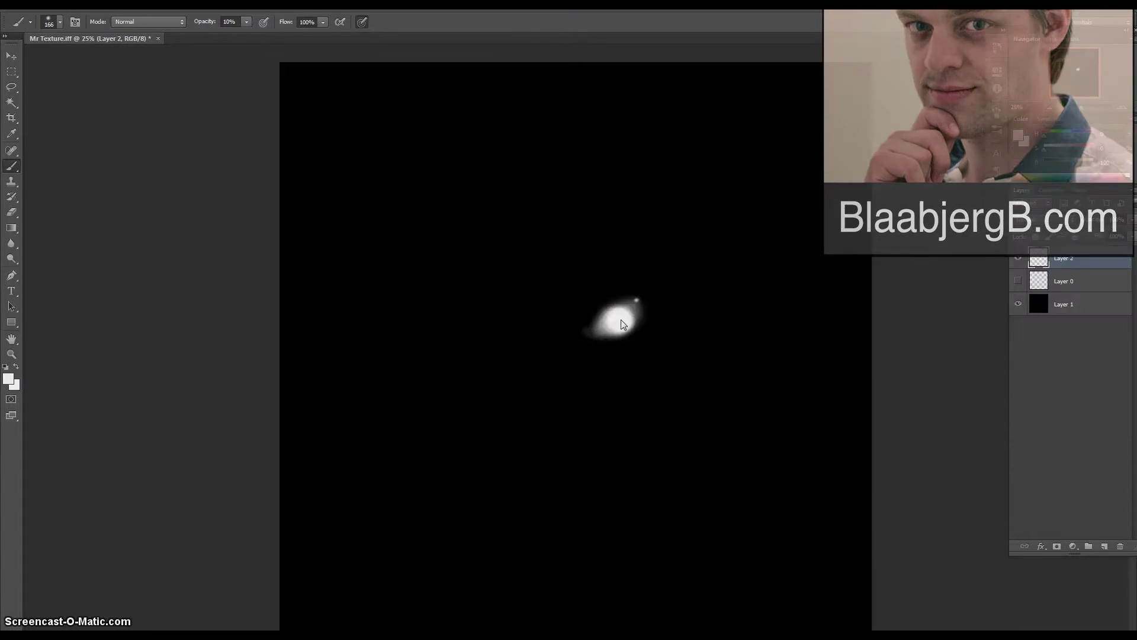
Step: Cancel saving MrTexture as a TIFF and quit Photoshop
key(ctrl+shift+s)
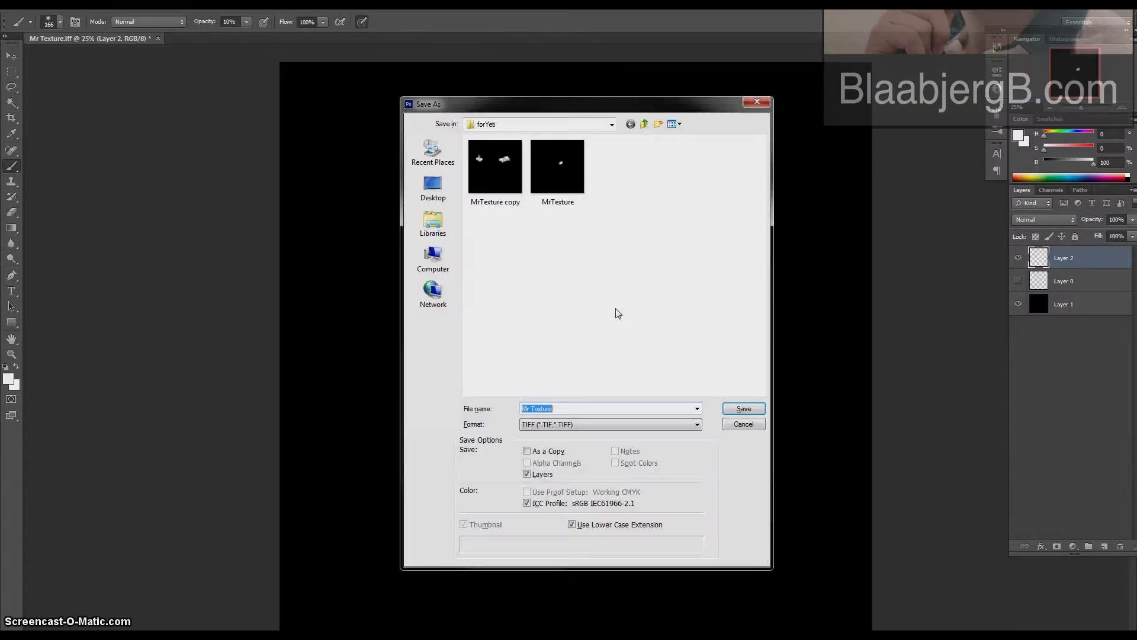
click(574, 189)
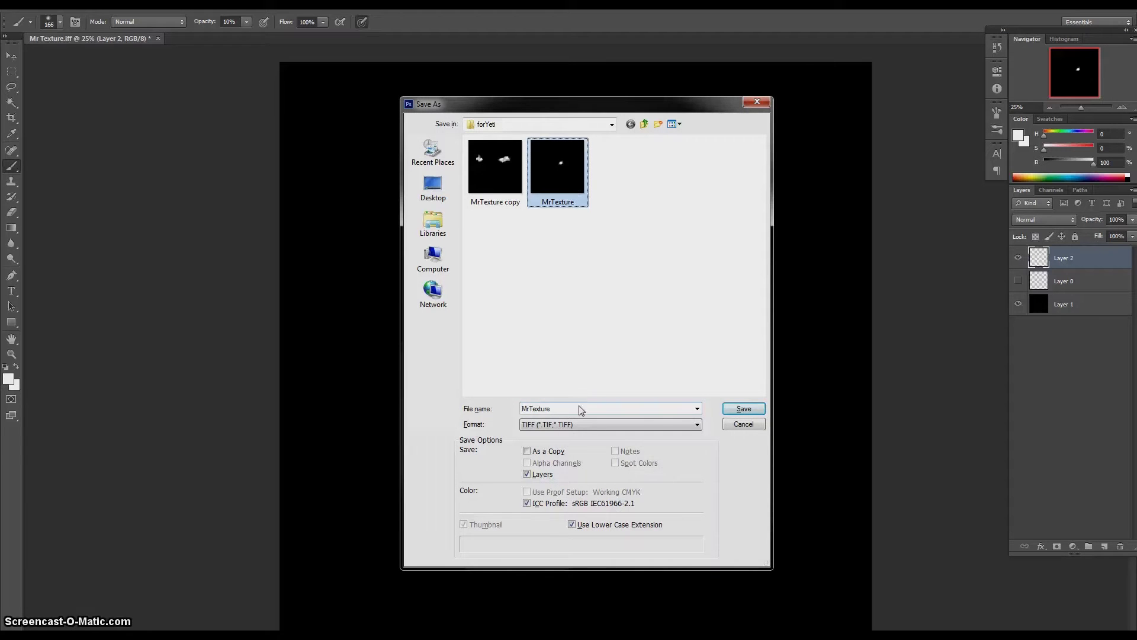
click(572, 425)
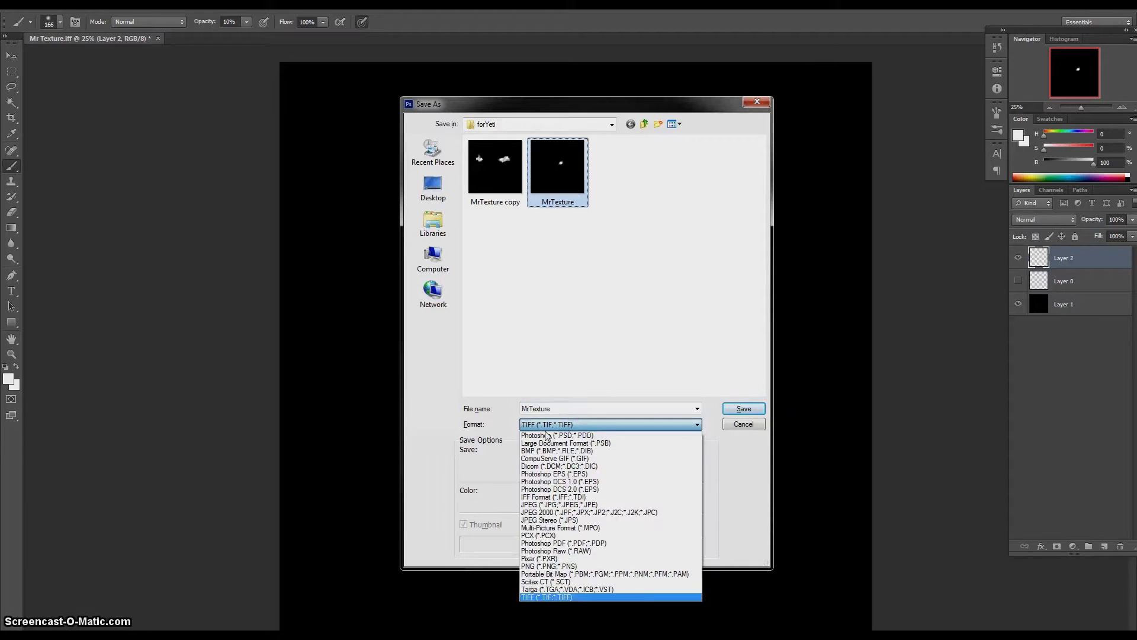
click(540, 597)
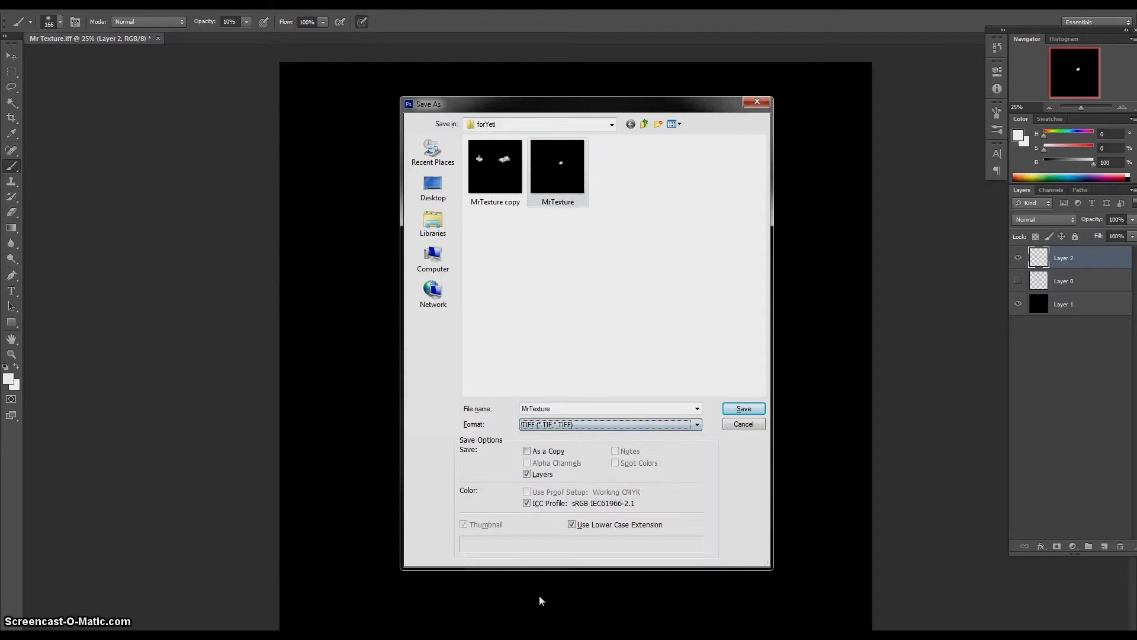
click(731, 425)
key(ctrl+q)
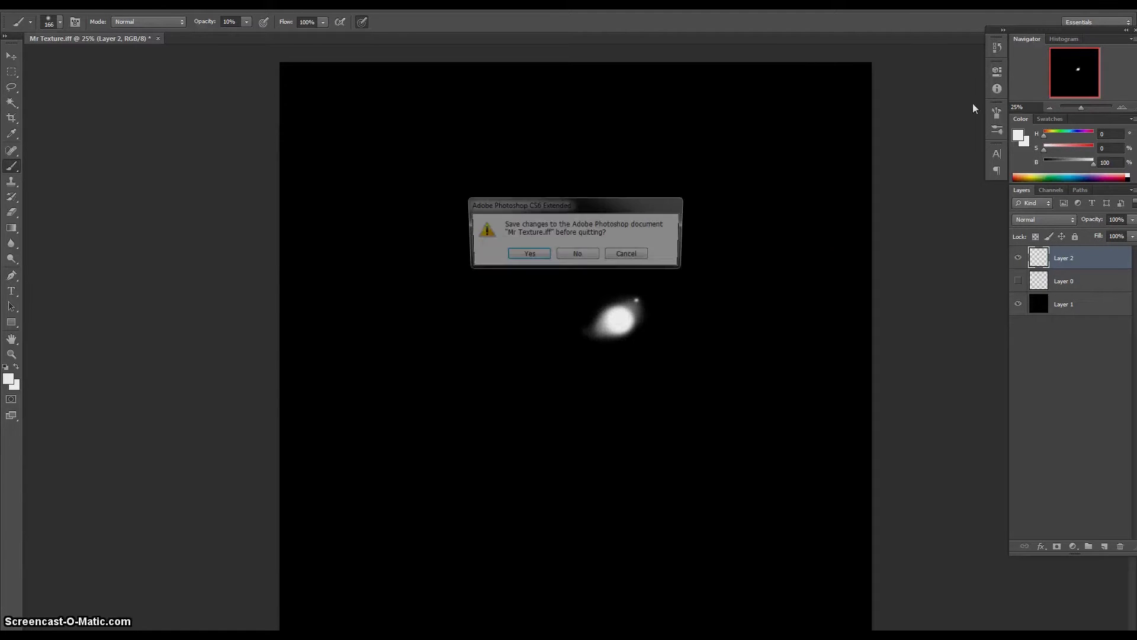
Step: Discard the Photoshop changes and hide the character's shirt in Maya to expose the chest
click(577, 255)
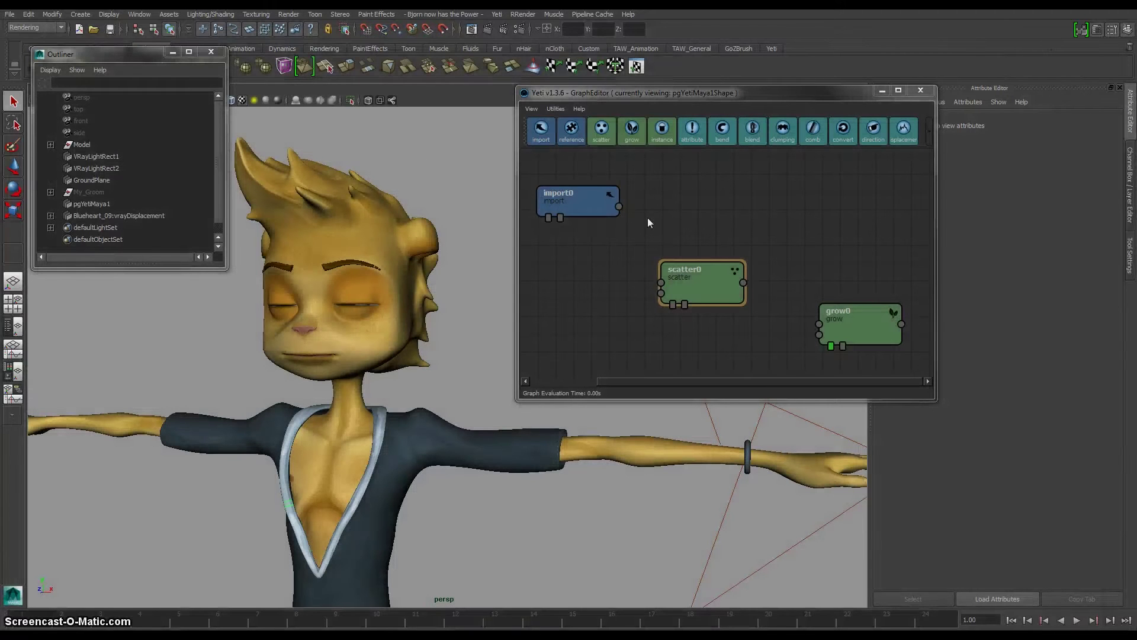
click(614, 276)
click(416, 421)
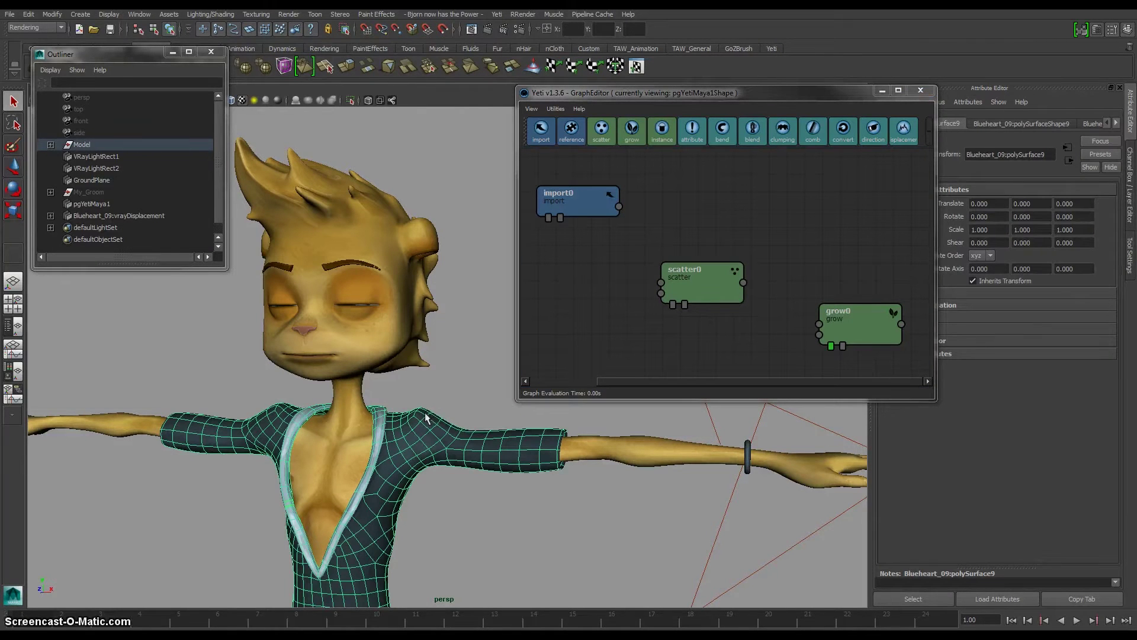
key(Delete)
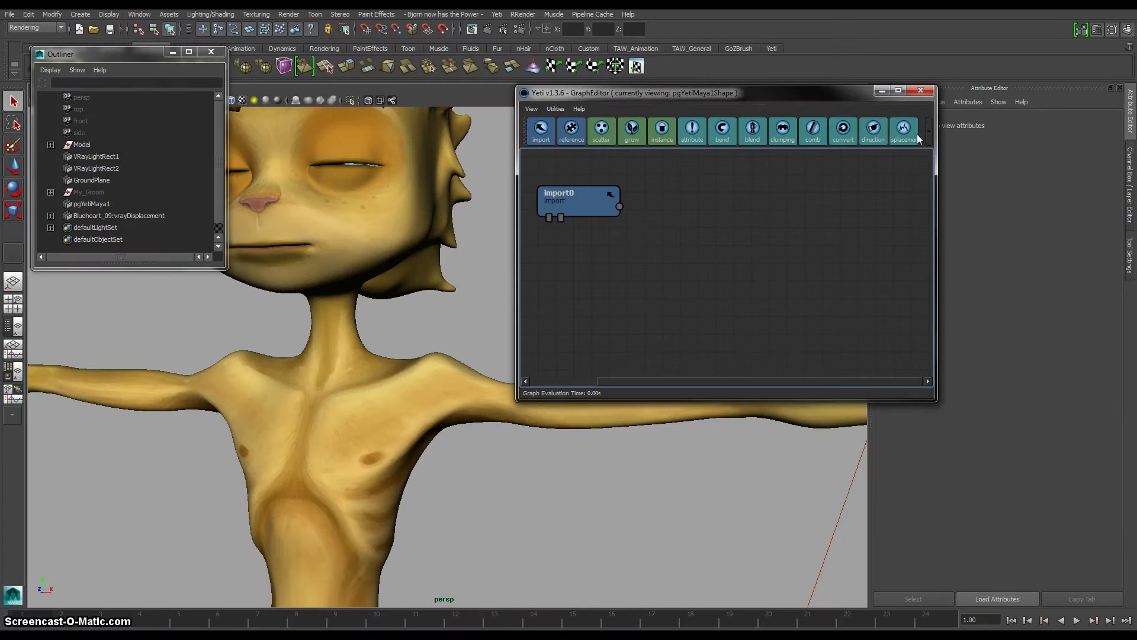
Step: Add a texture0 node to the Yeti graph and connect import0's output into it
click(928, 128)
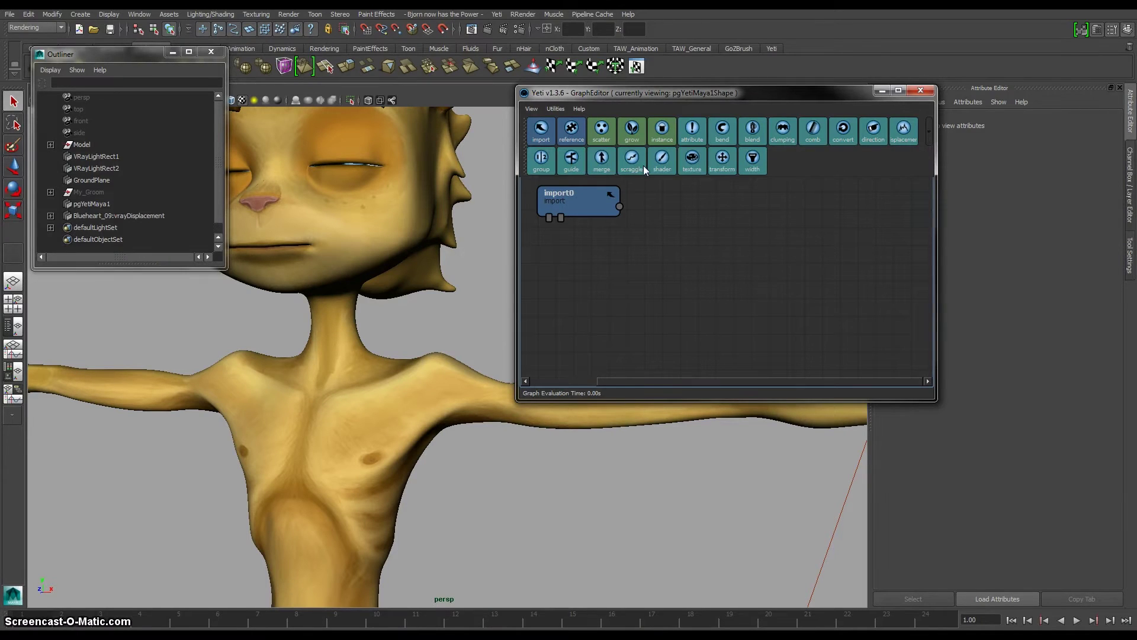
drag(692, 159, 677, 251)
drag(613, 205, 618, 209)
drag(656, 249, 657, 251)
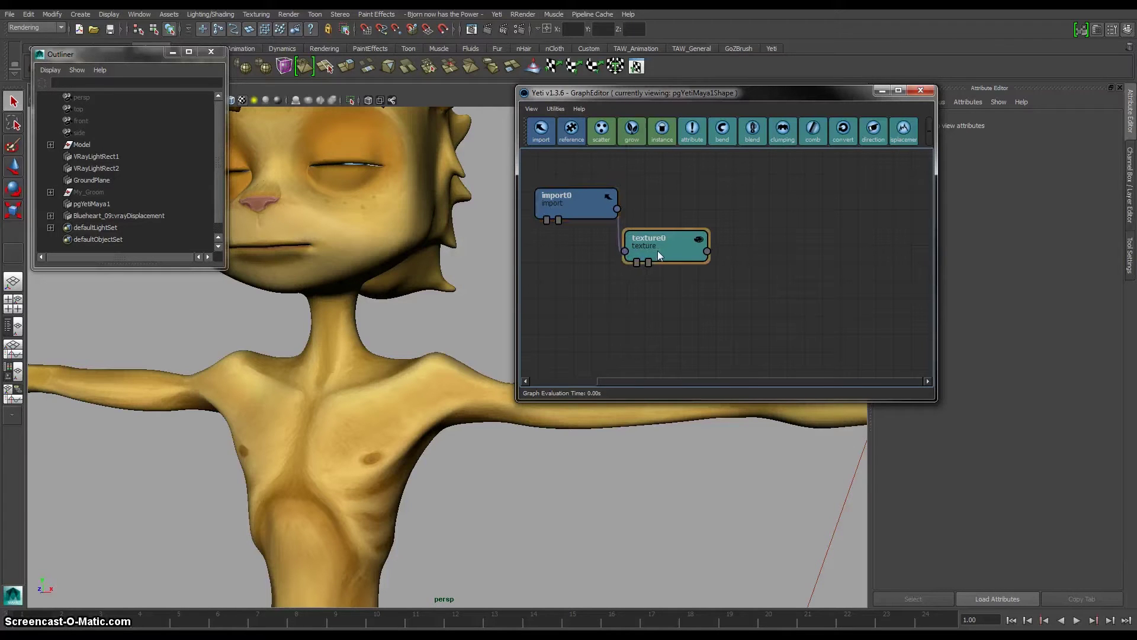
Step: Load MrTexture.tiff into texture0 with attribute density and V Coordinate 1.0 - $t
double_click(655, 248)
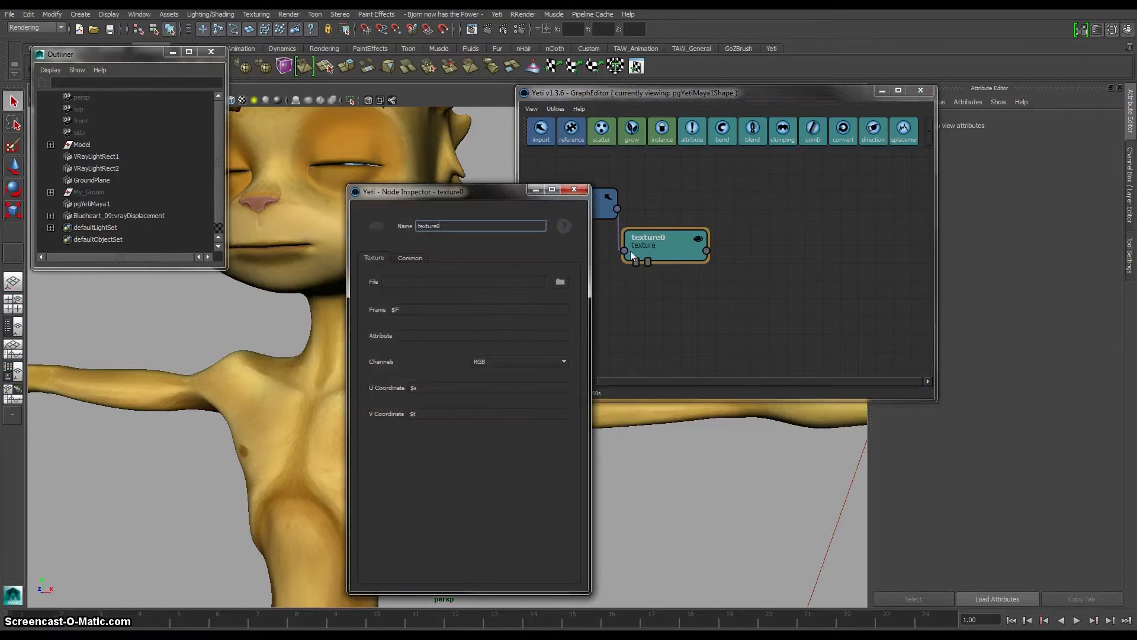
click(559, 280)
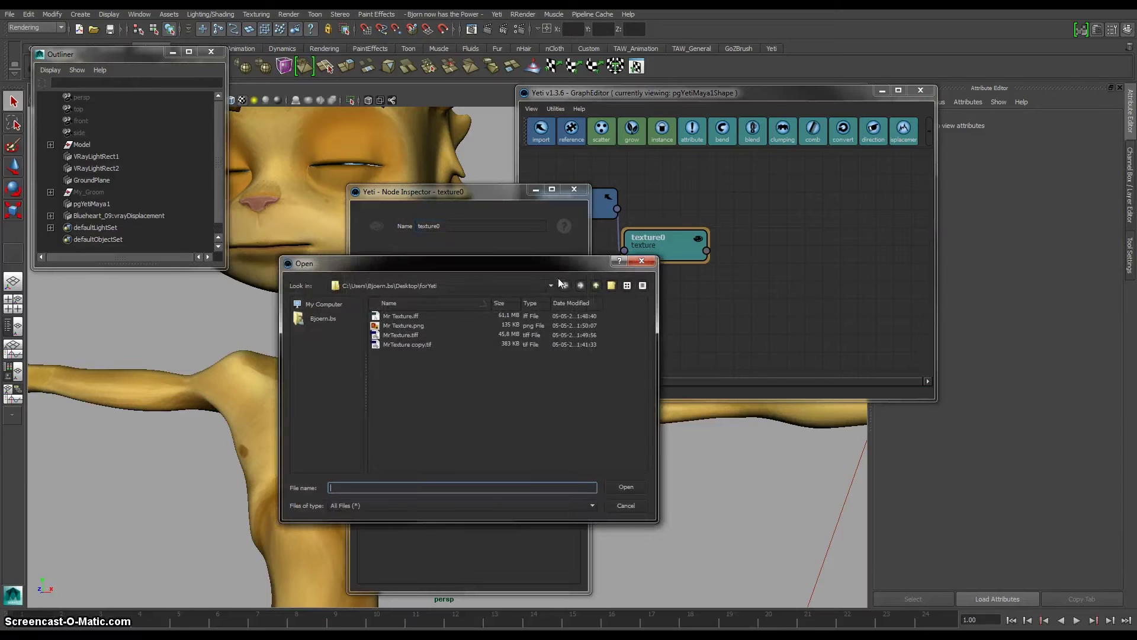
click(394, 335)
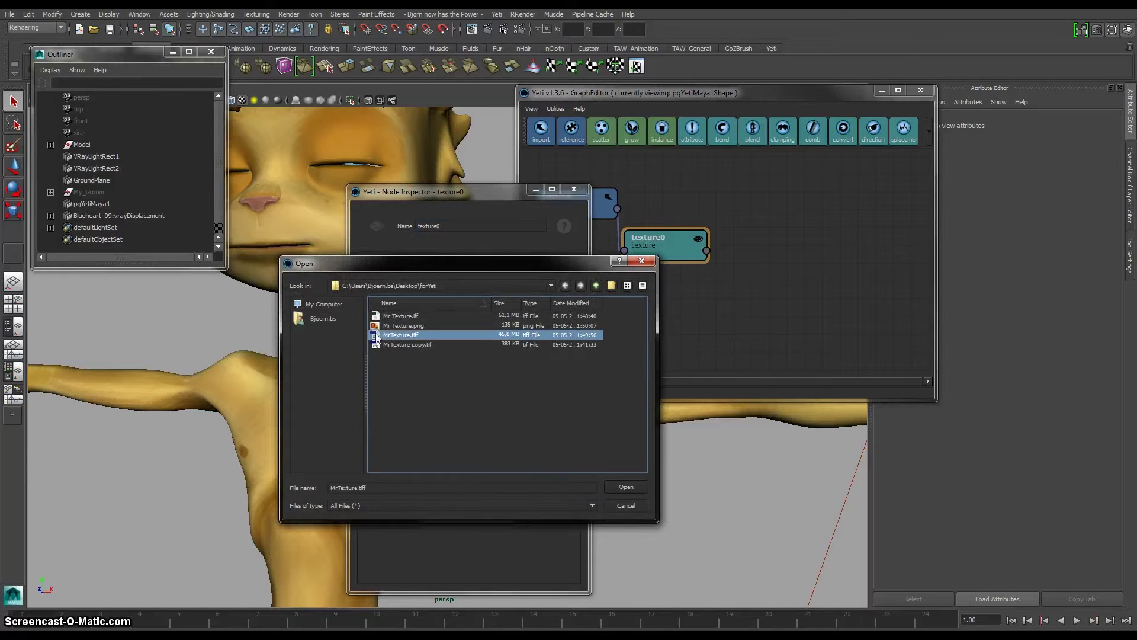
double_click(383, 337)
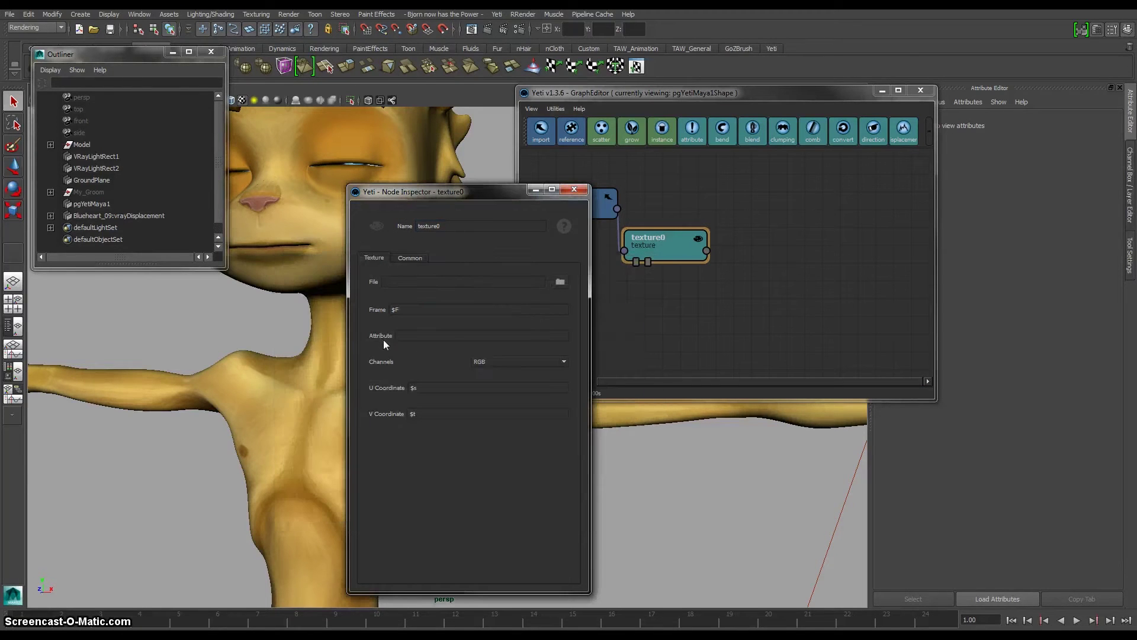
click(442, 336)
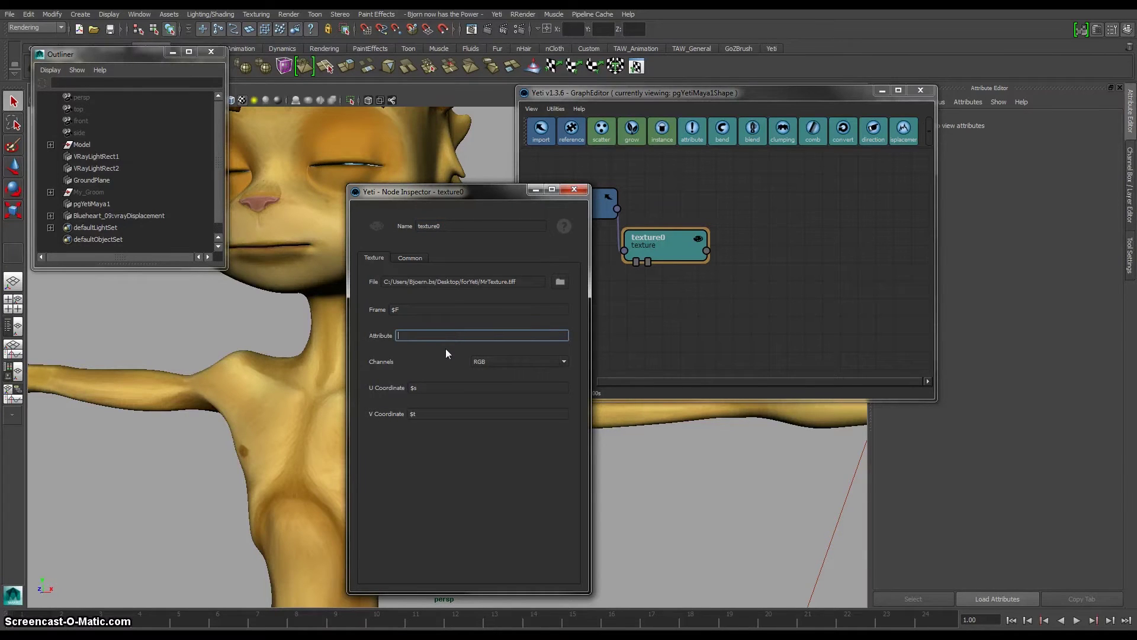
text(density)
double_click(420, 415)
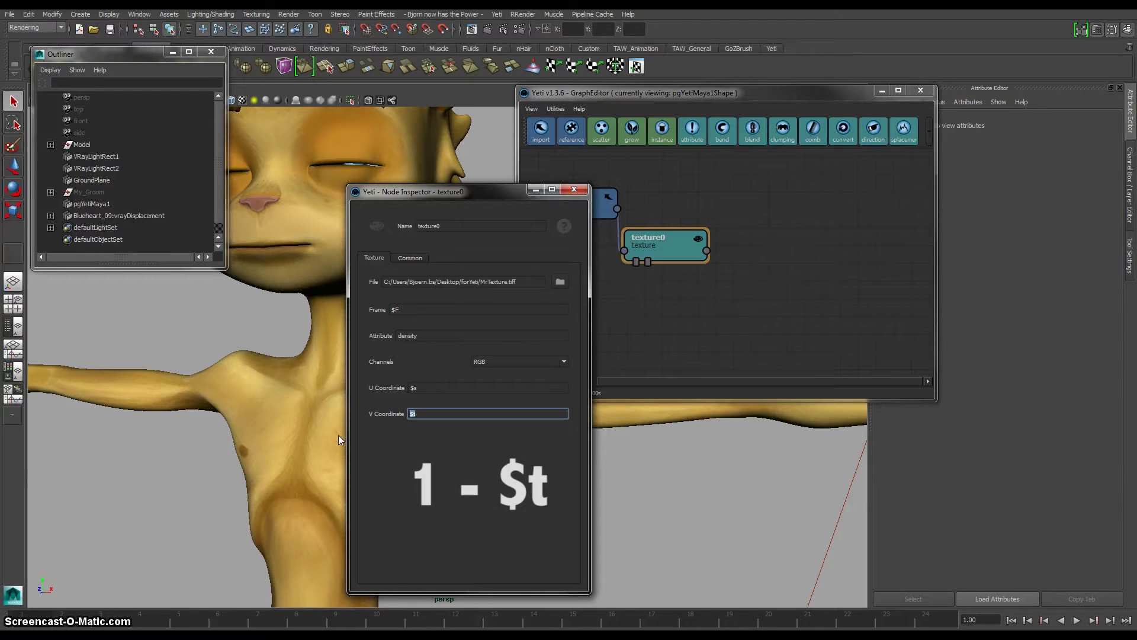
text(1)
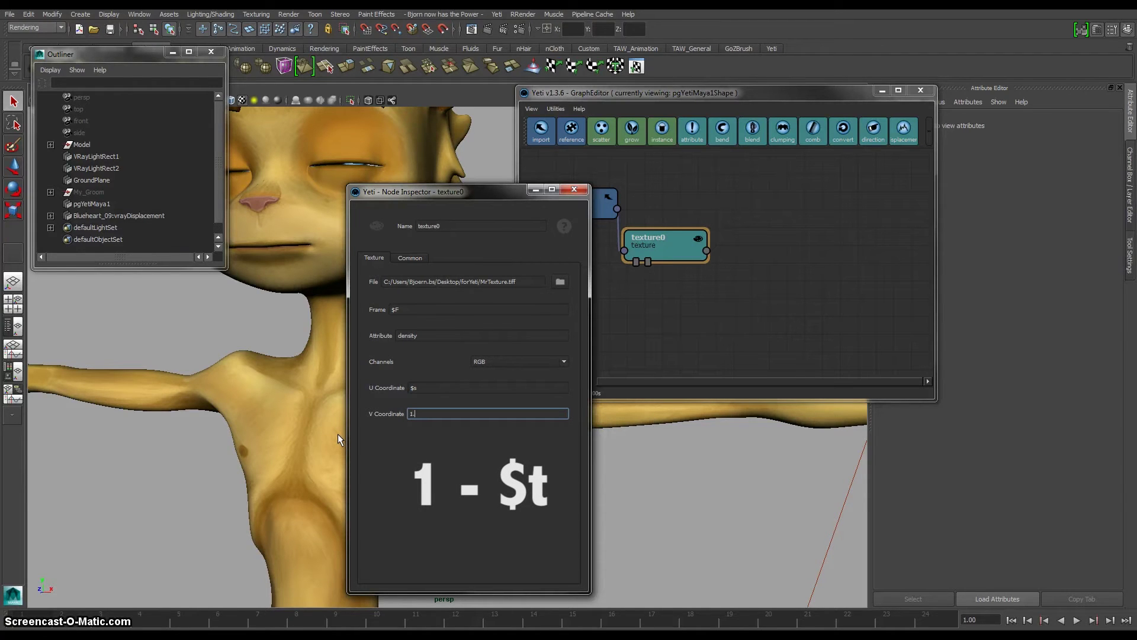
text(.0)
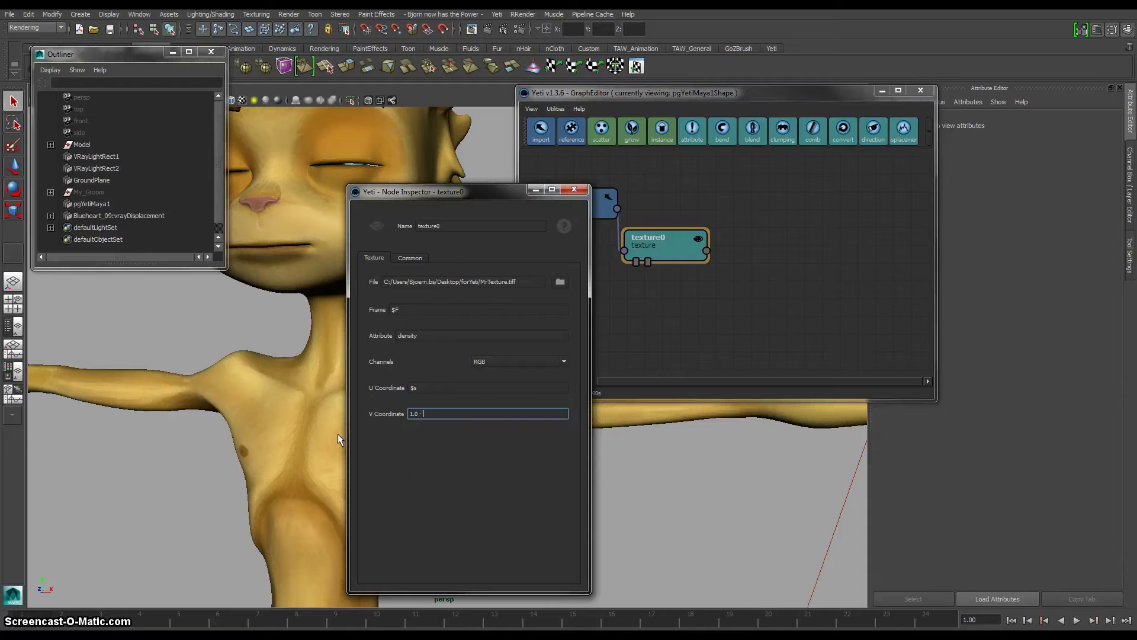
text( - $t)
click(572, 192)
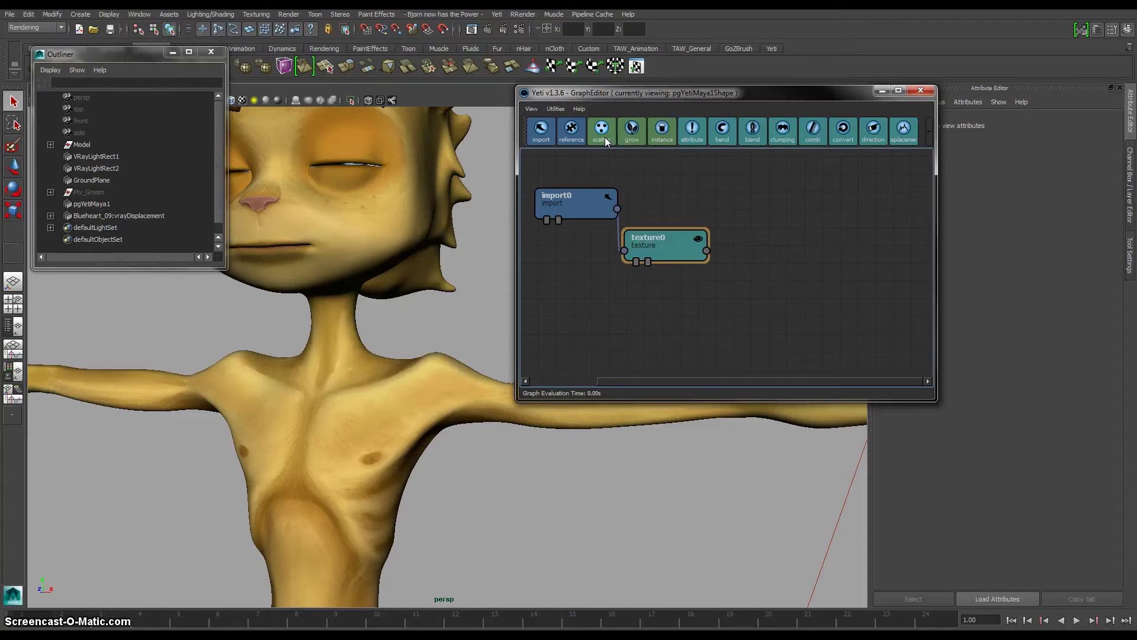
Step: Add scatter0 below texture0 and turn on its display to preview chest points
click(601, 130)
drag(759, 270, 657, 312)
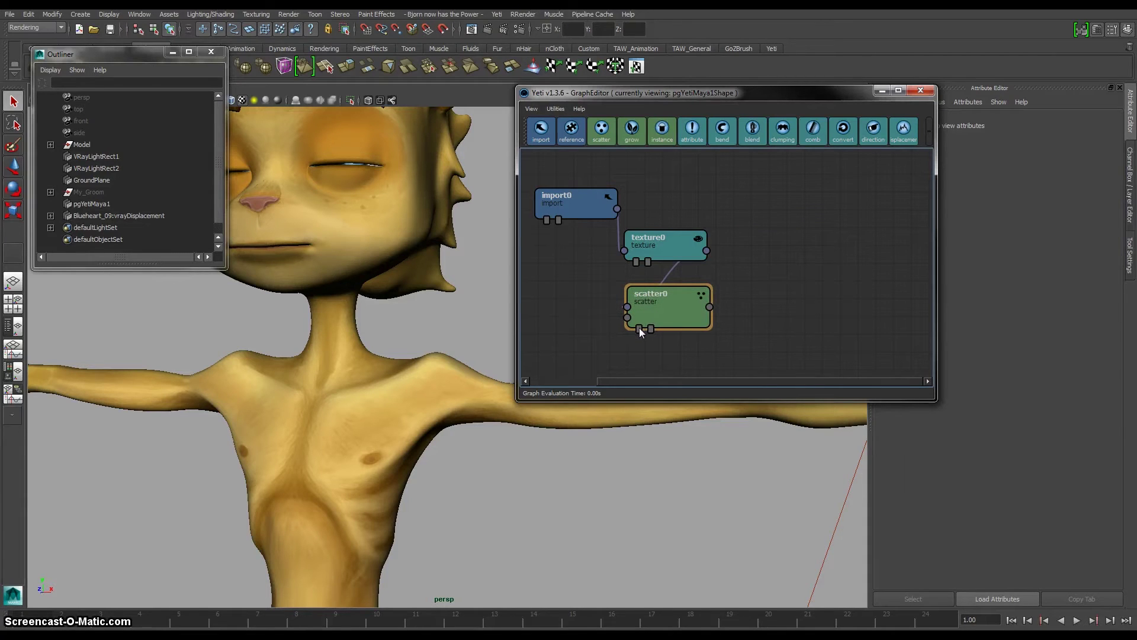
click(639, 328)
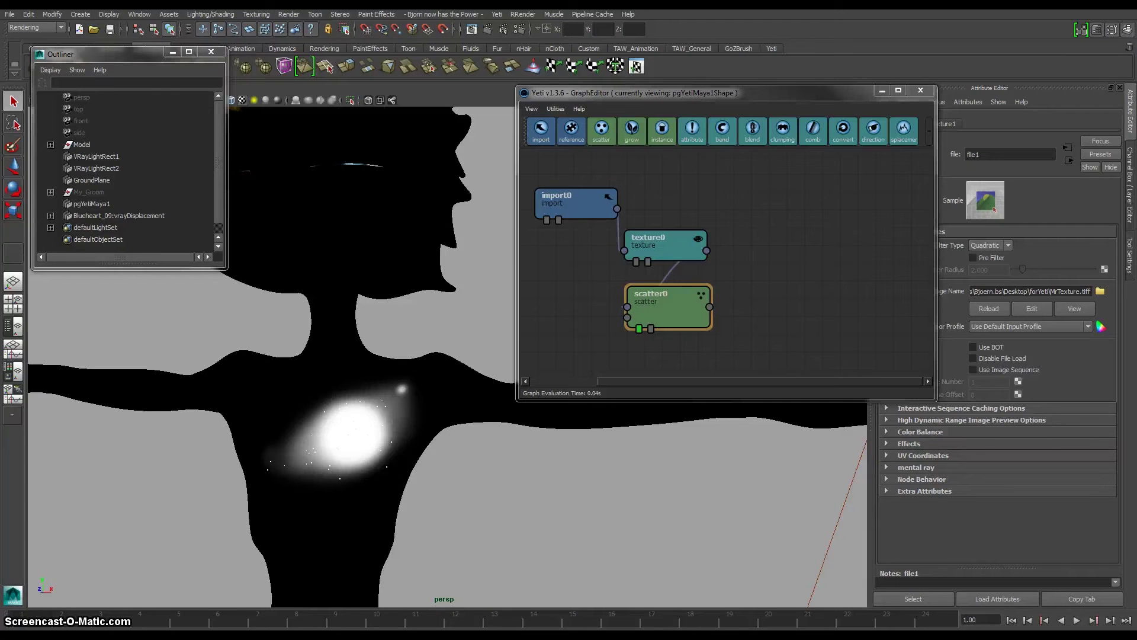
Step: Add grow0 and width0 nodes after scatter0 and make width0 the display node
key(6)
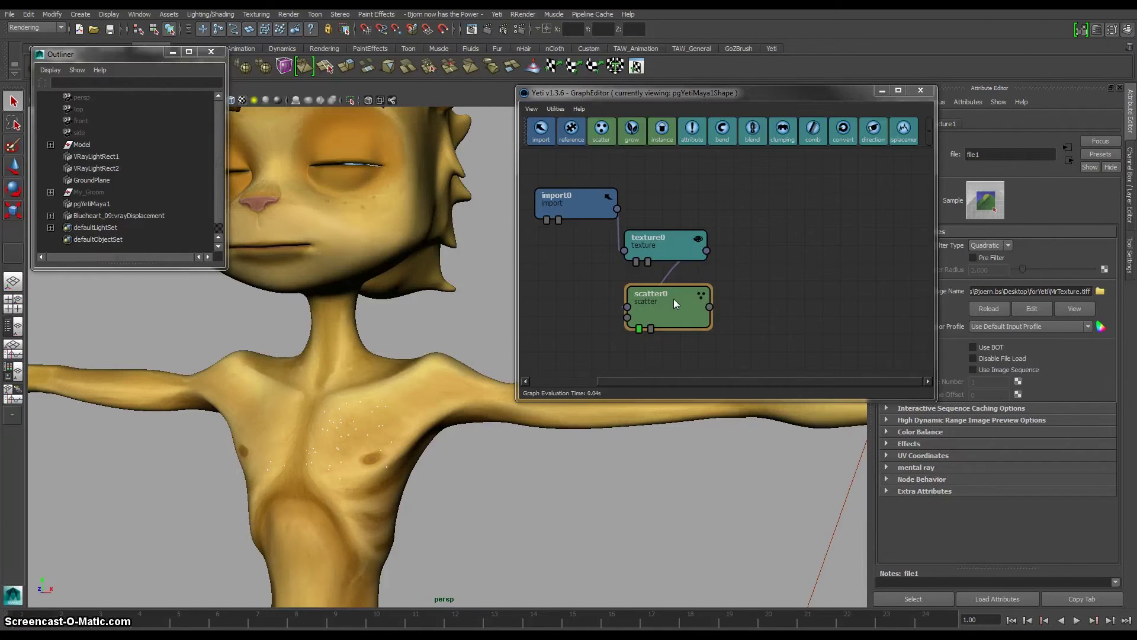
click(632, 131)
key(w)
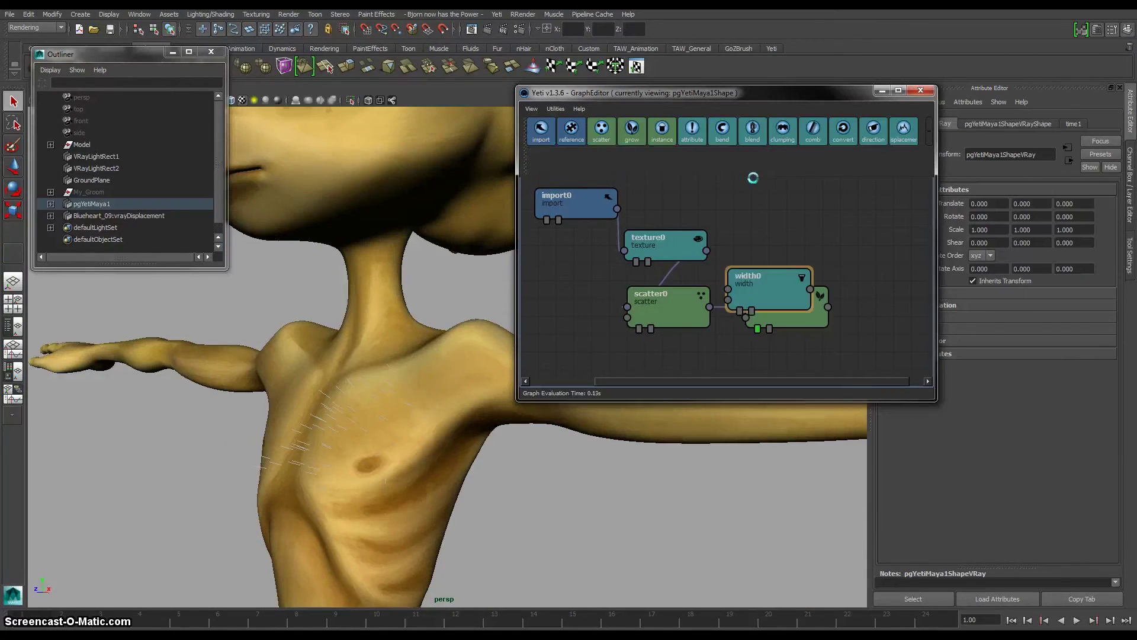
drag(759, 300, 853, 298)
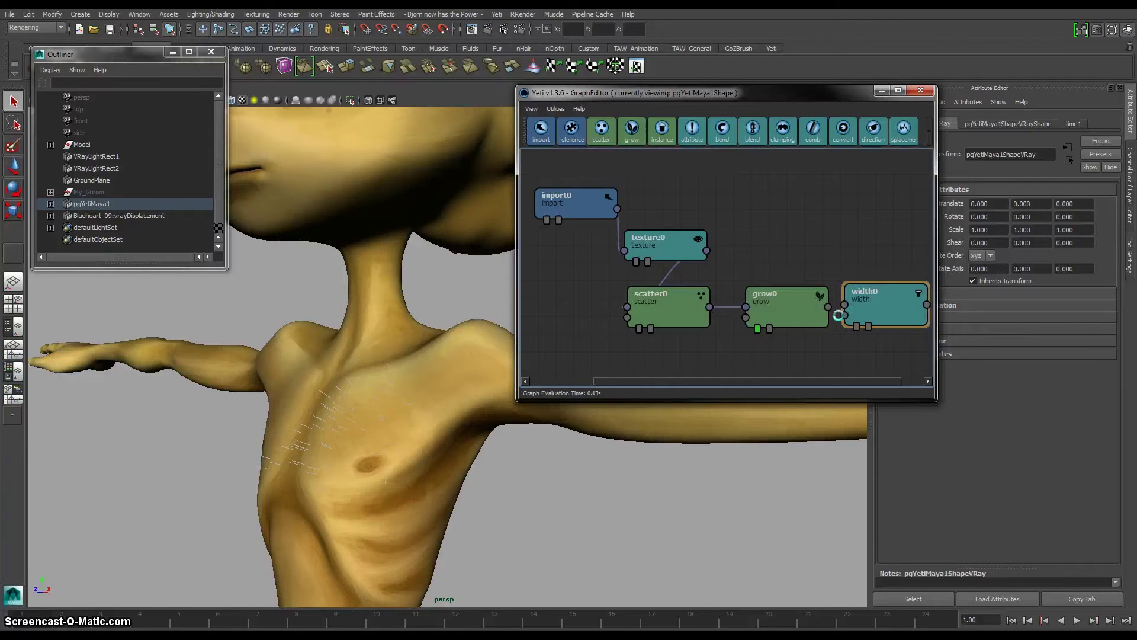
click(827, 306)
click(853, 327)
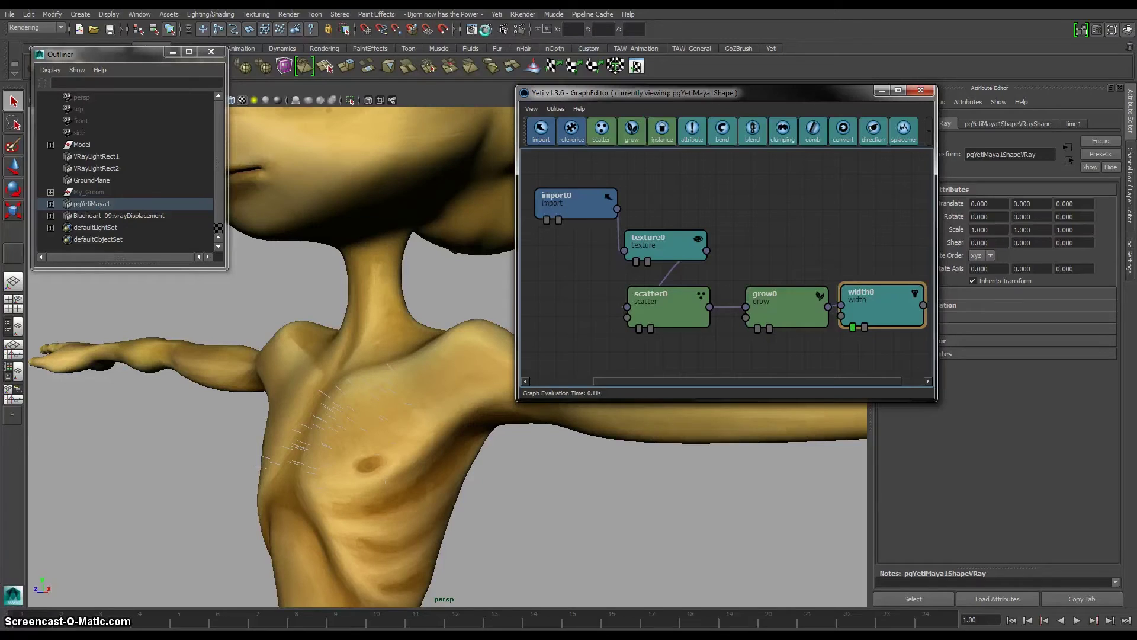
Step: Render the scene in V-Ray and inspect the brown chest hair tufts
click(485, 29)
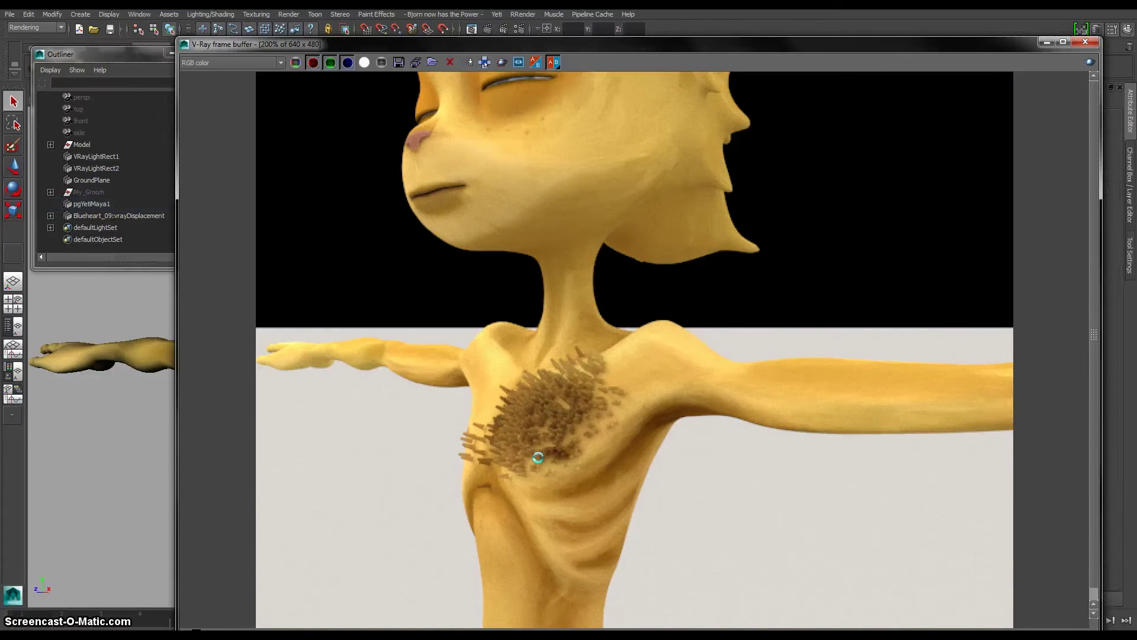
scroll(538, 457, up, 1)
middle_drag(542, 439, 559, 413)
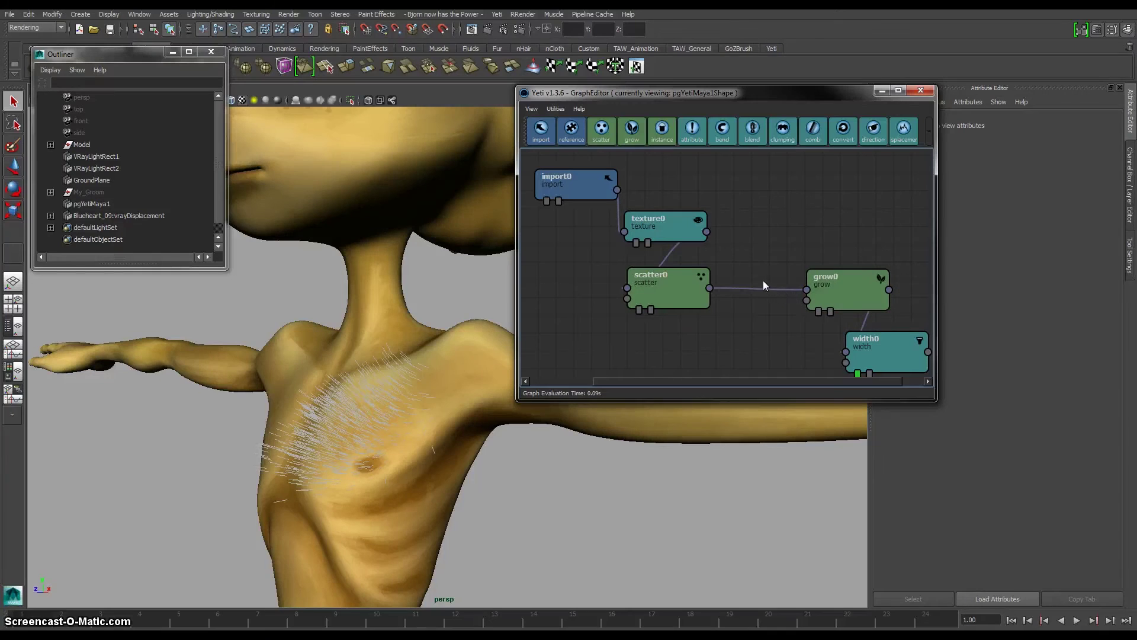
click(770, 288)
Step: Delete the scatter0–grow0 link and add a texture1 node beside texture0
key(Delete)
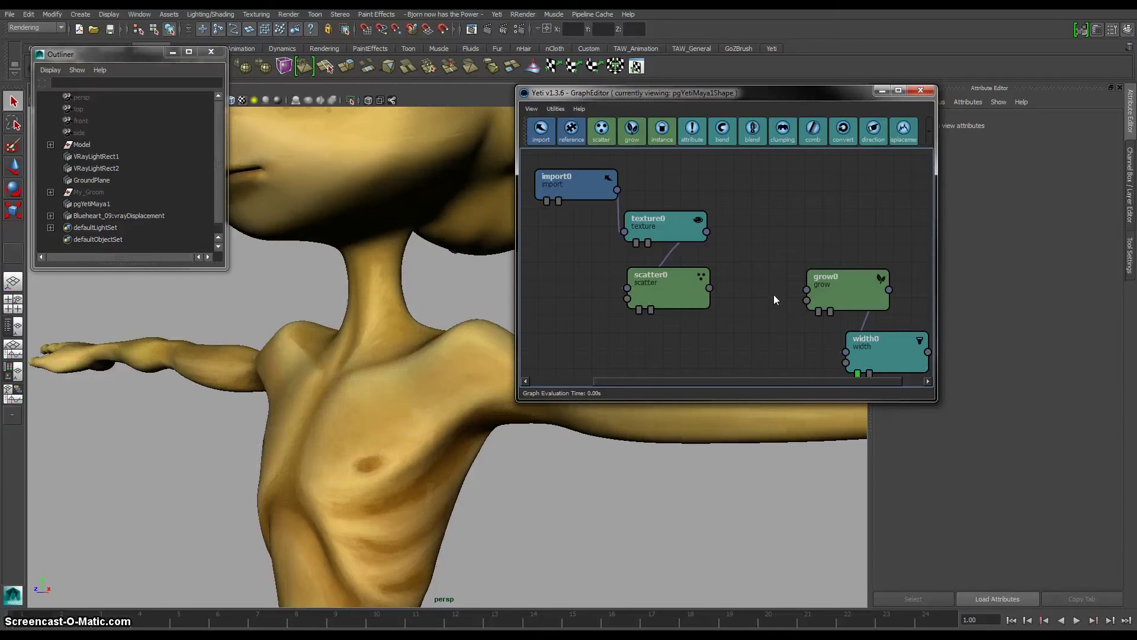
mouse_move(765, 163)
click(691, 159)
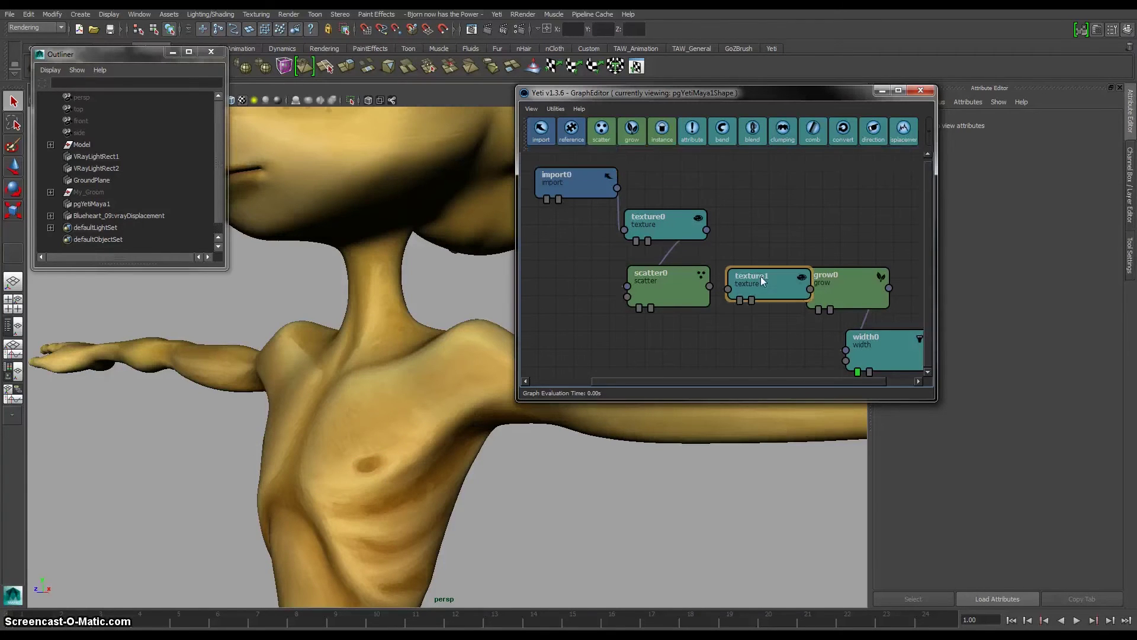
drag(761, 276, 784, 221)
Step: Set texture1 to read MrTexture.tiff as attribute length with V Coordinate 1.0 - $t
double_click(781, 234)
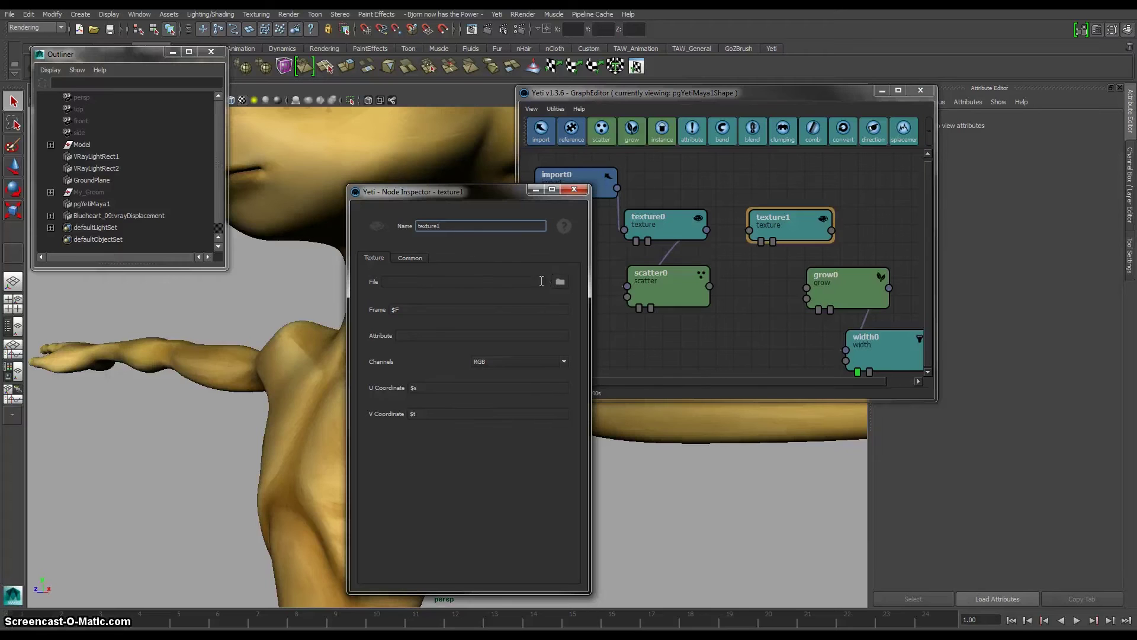
click(559, 281)
double_click(404, 335)
click(426, 335)
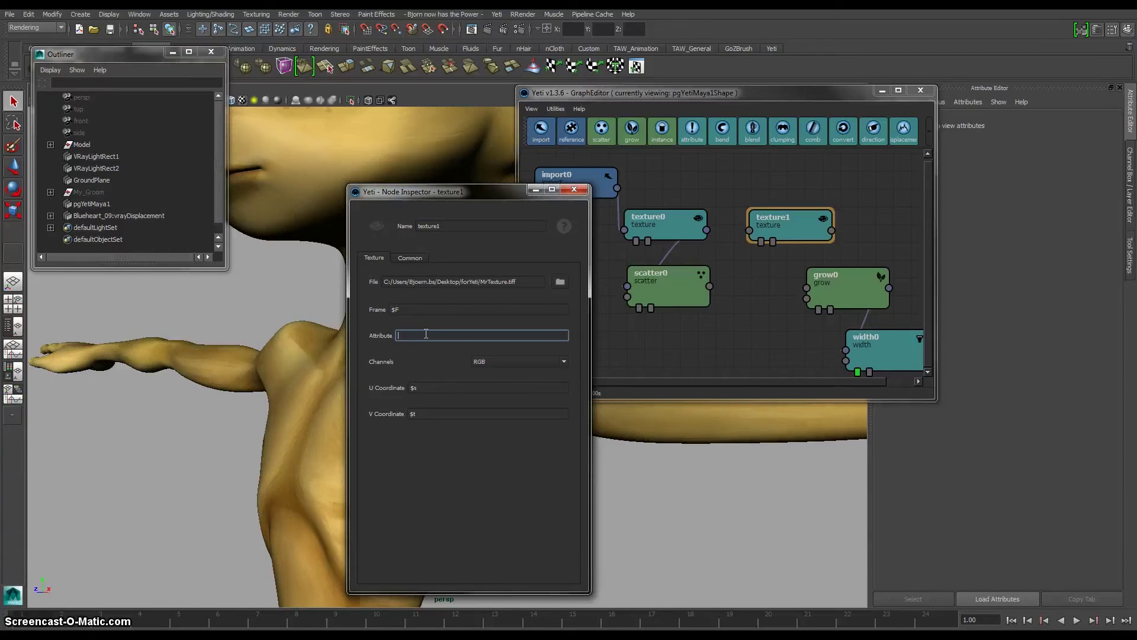
text(length)
click(410, 414)
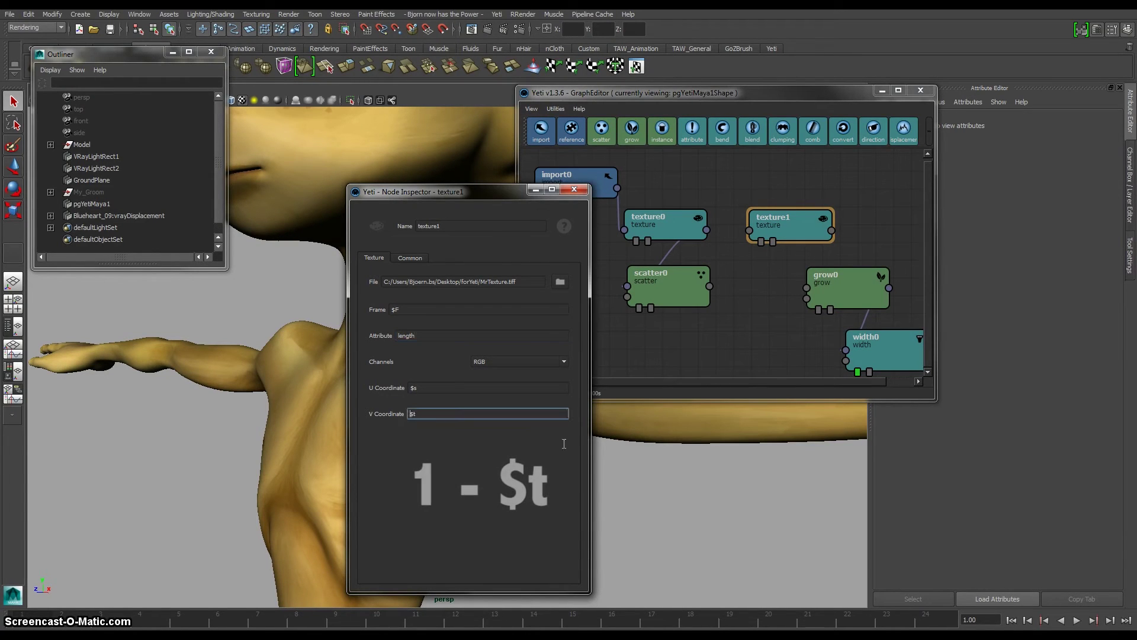
text(1.0 -)
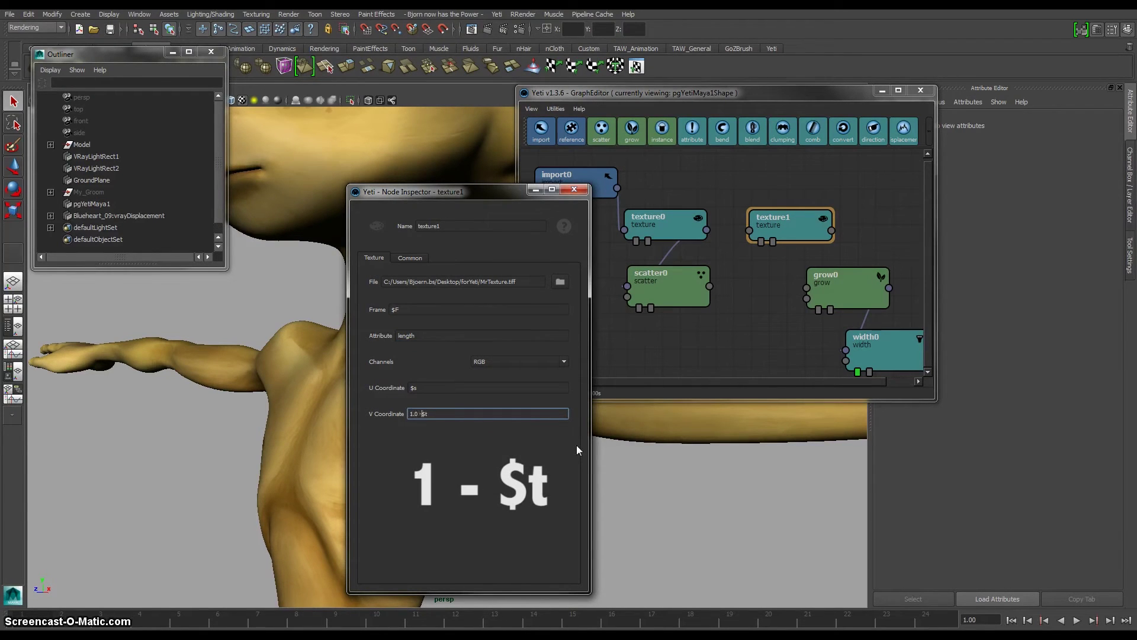
click(574, 189)
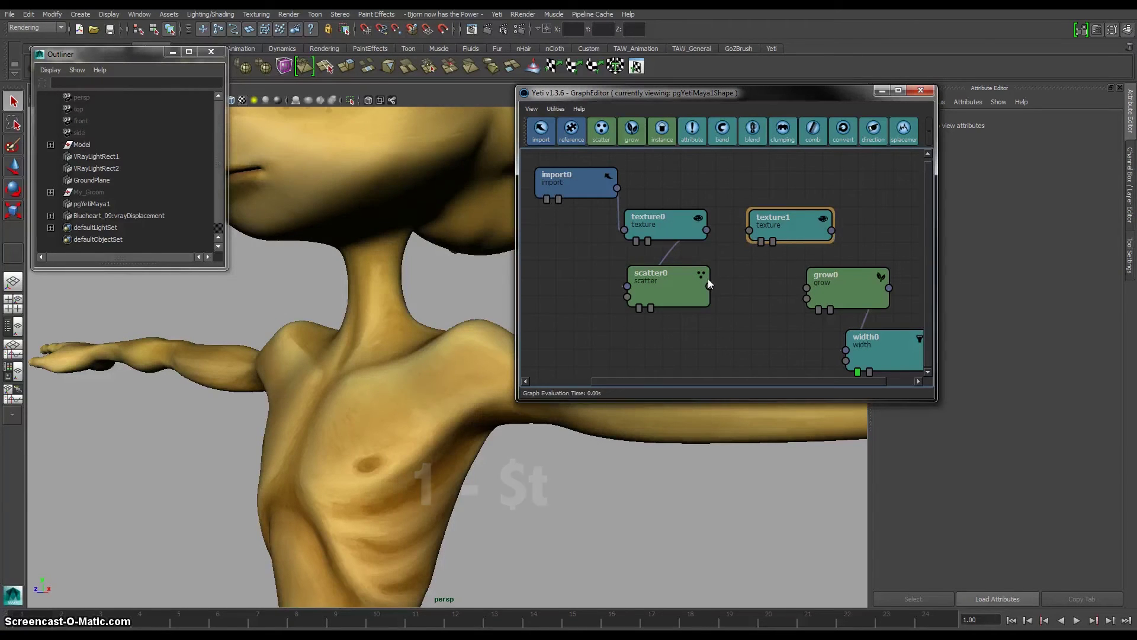
Step: Wire scatter0 into texture1 and texture1 into grow0
drag(709, 285, 750, 231)
click(833, 232)
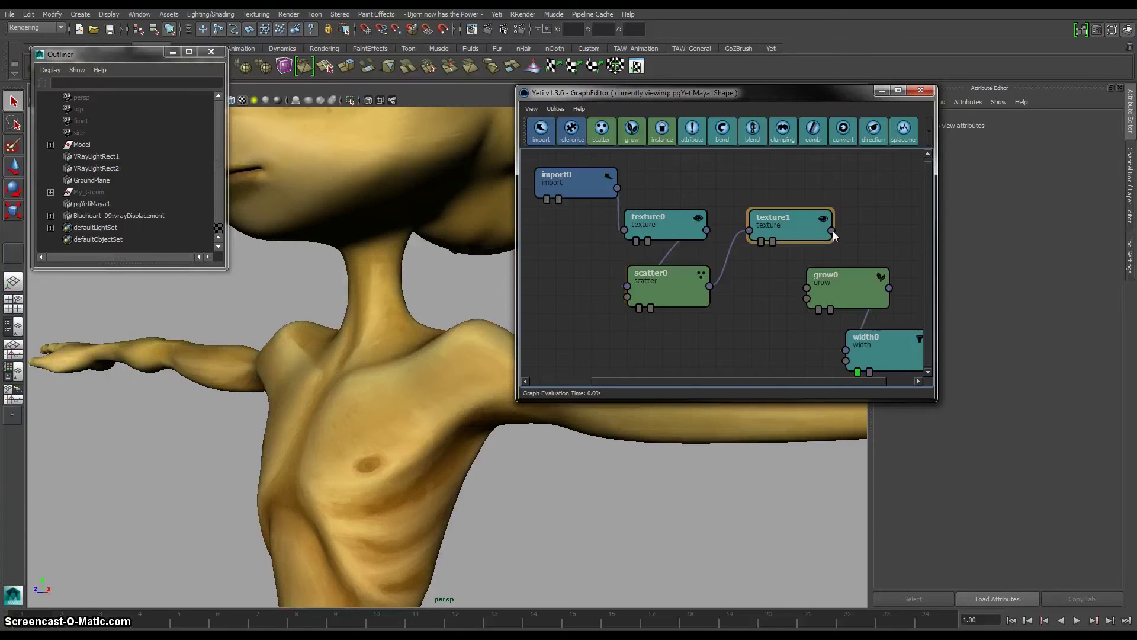
drag(807, 289, 807, 289)
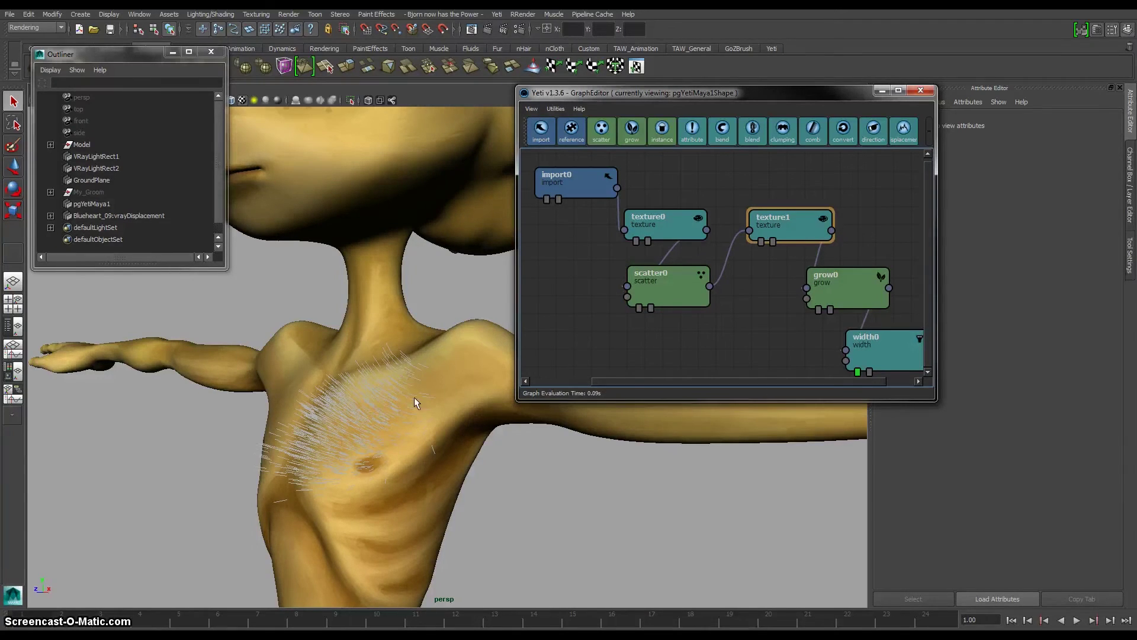
Step: Set grow0's Length Multiplier to $length
double_click(847, 290)
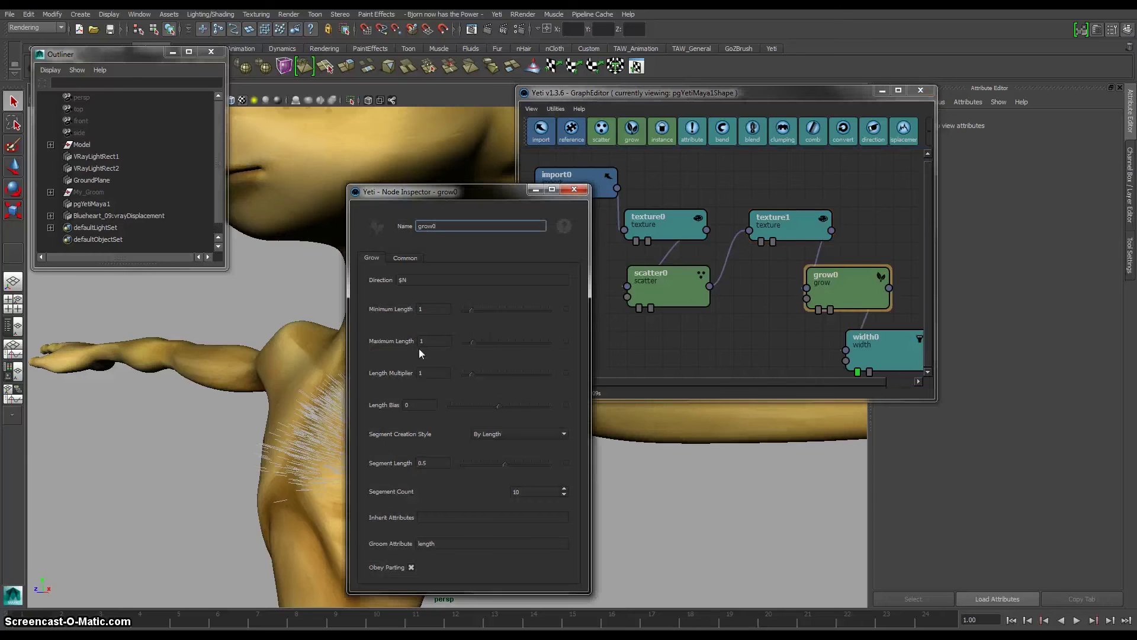
double_click(436, 371)
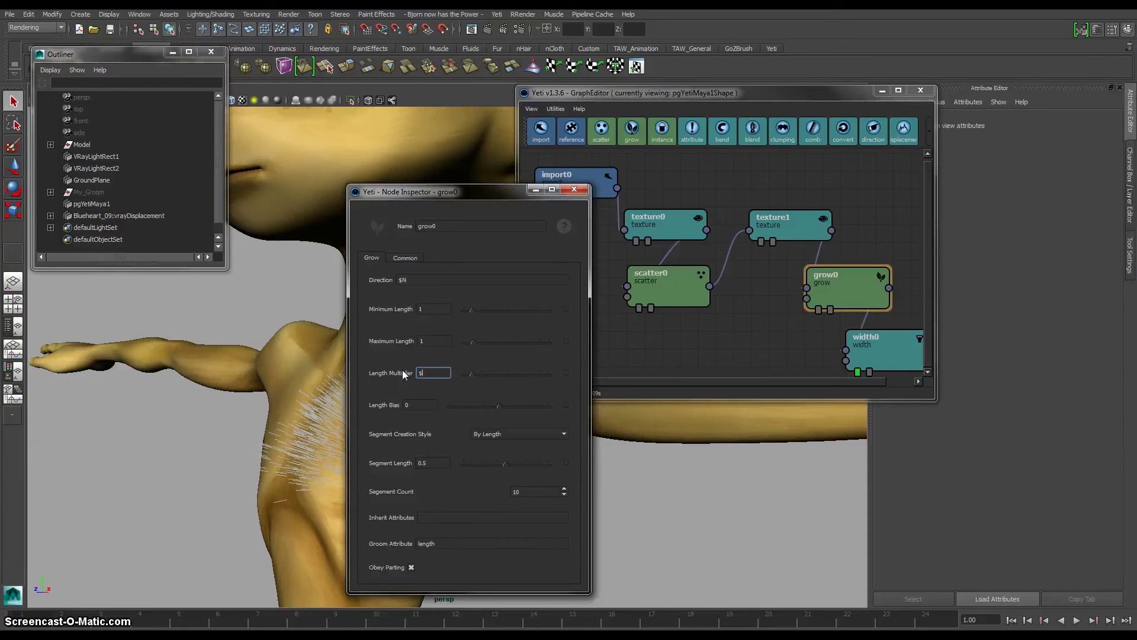
key(ctrl+z)
text($)
key(ctrl+z)
key(ctrl+z)
key(ctrl+z)
key(ctrl+z)
key(Return)
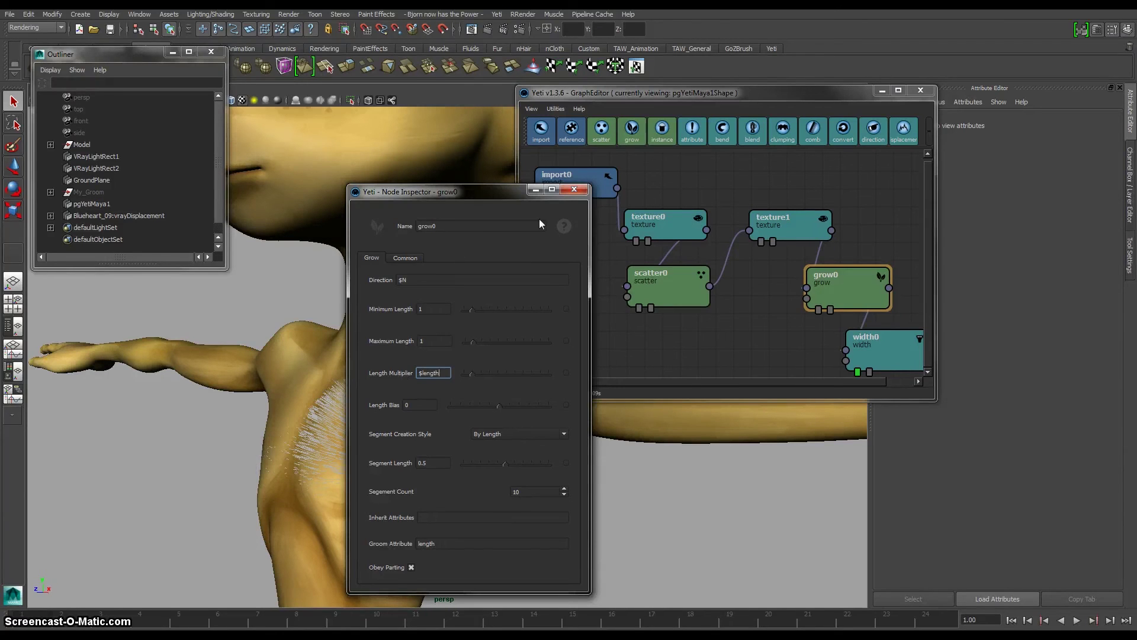
Step: Close grow0's settings and V-Ray region-render the chest to check the length-varied fur
click(574, 190)
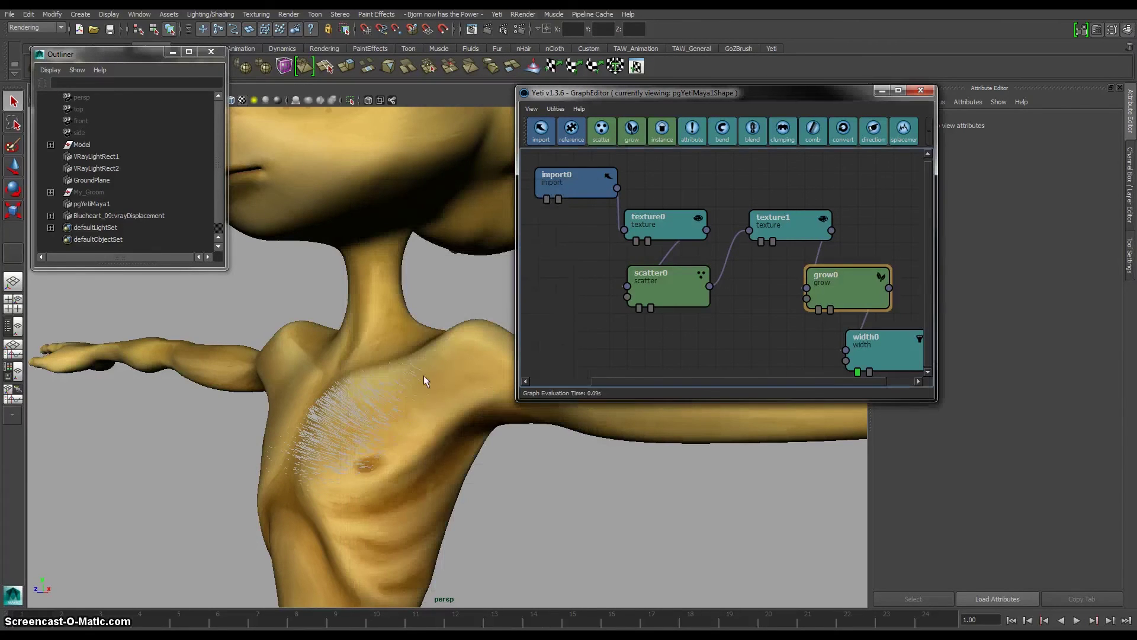
click(407, 384)
click(378, 398)
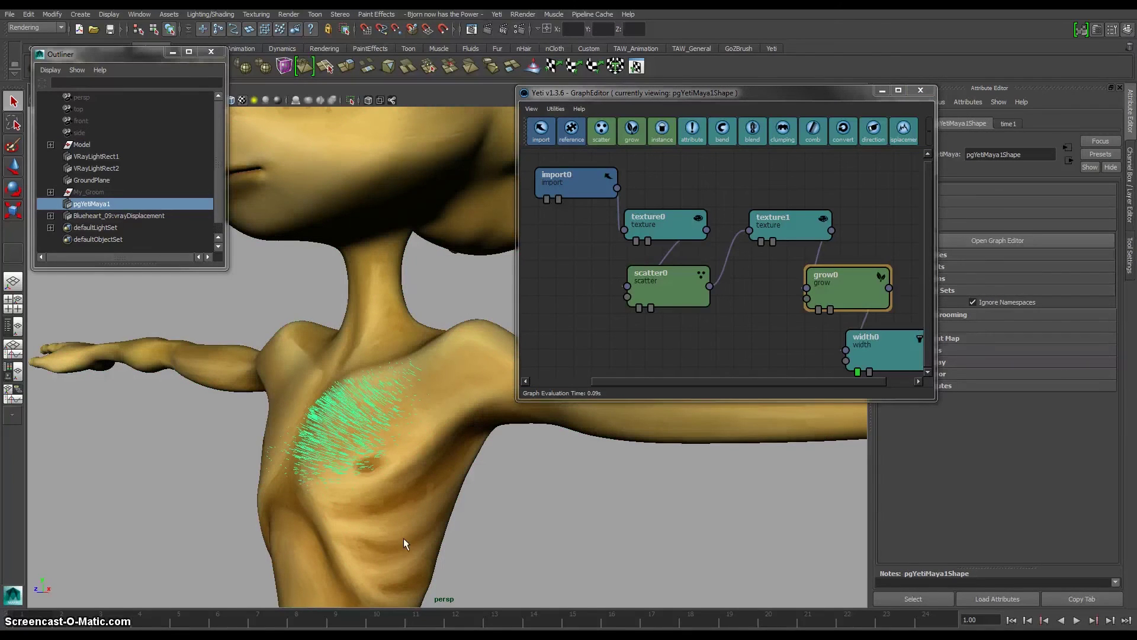
click(581, 477)
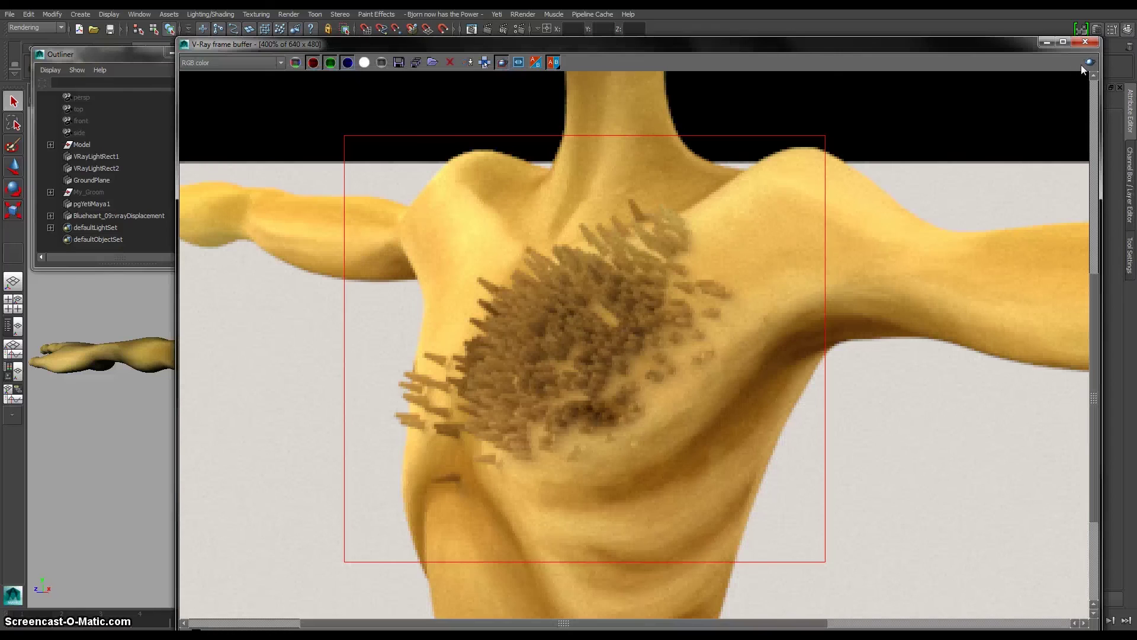
click(1087, 62)
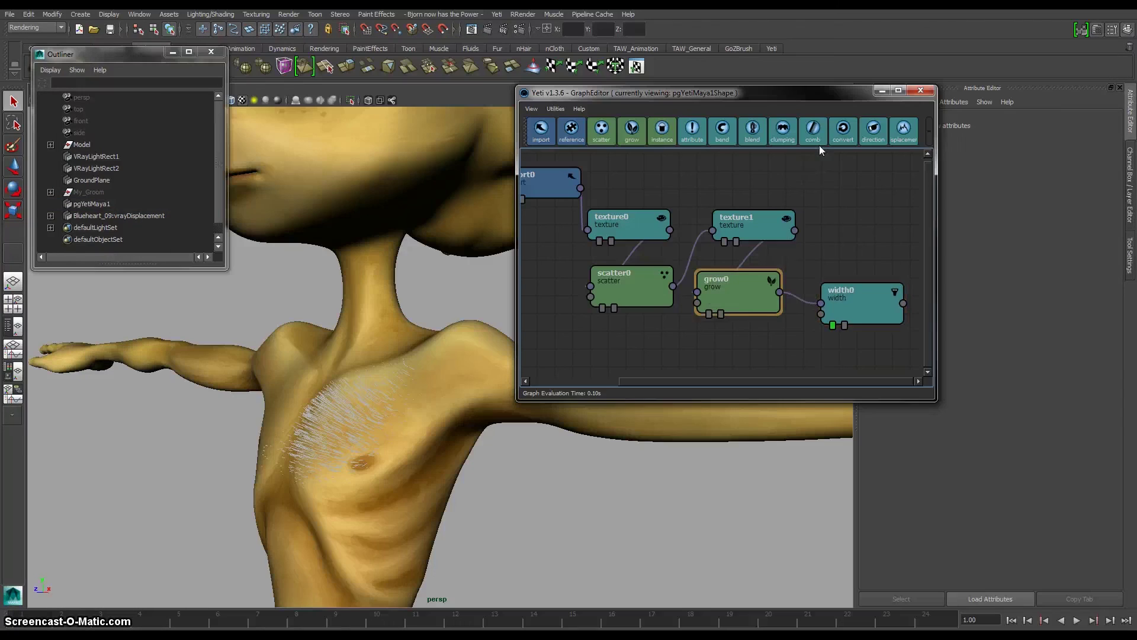
Step: Add a comb0 node from the Yeti toolbar into the grow0–width0 chain
click(819, 135)
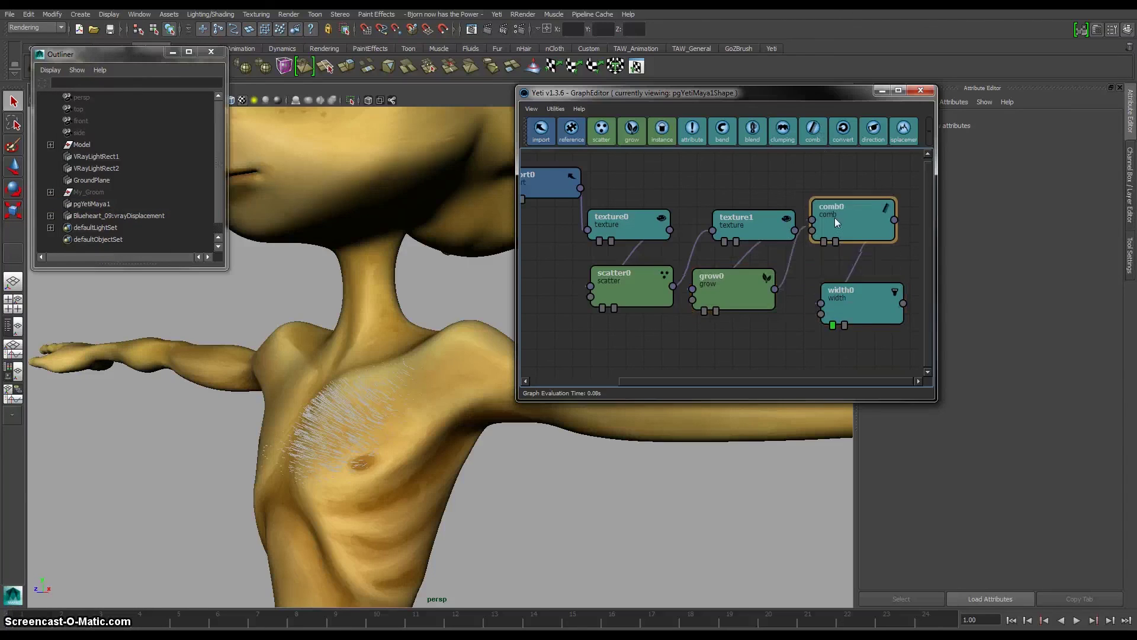